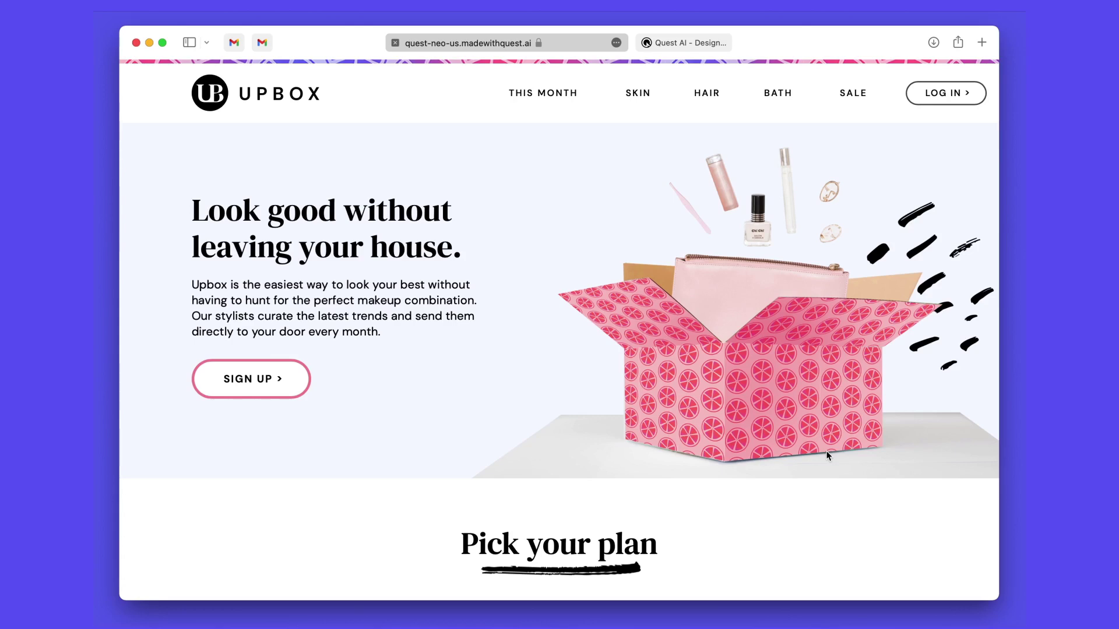
# Step: Examine the scroll animations on the published Upbox page, from the hero through the three "How it works?" steps
pyautogui.scroll(-5, 826, 450)
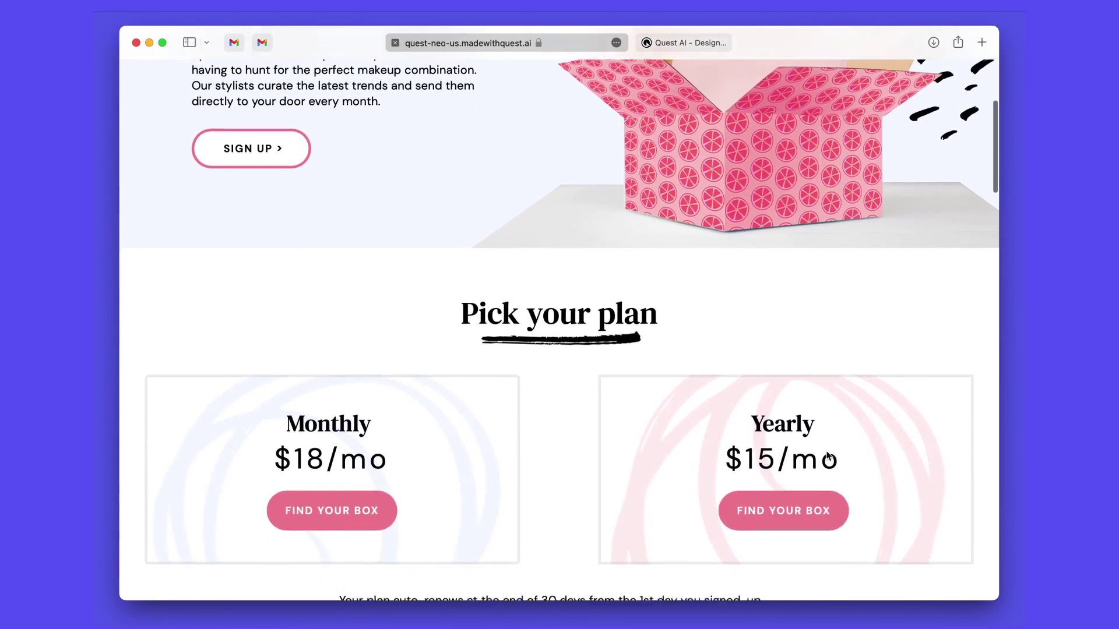
pyautogui.scroll(-5, 828, 458)
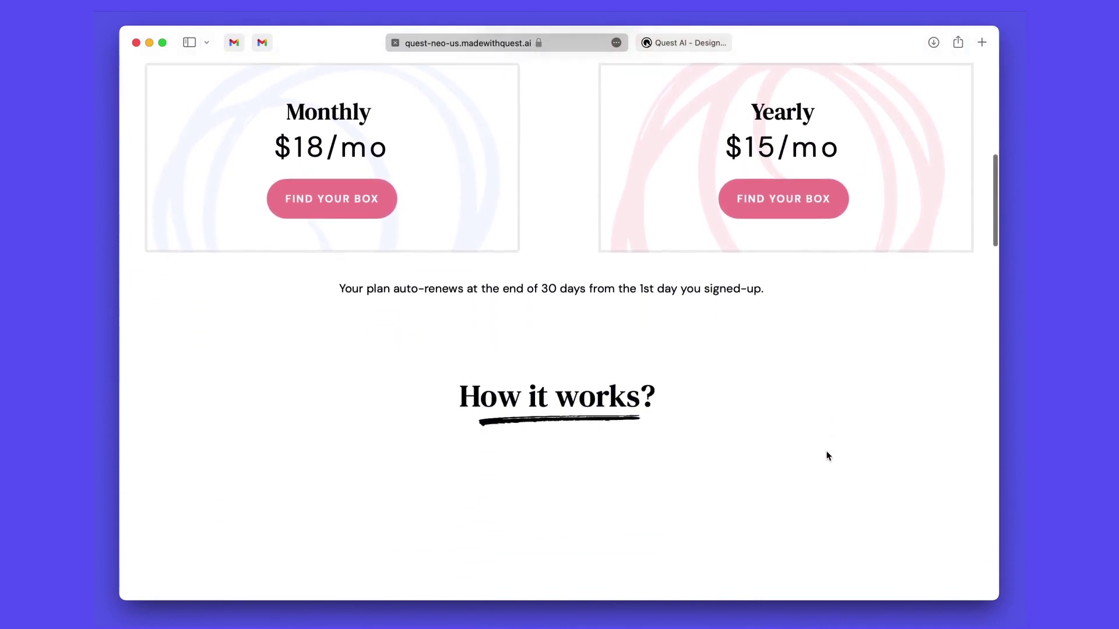
pyautogui.scroll(-5, 827, 456)
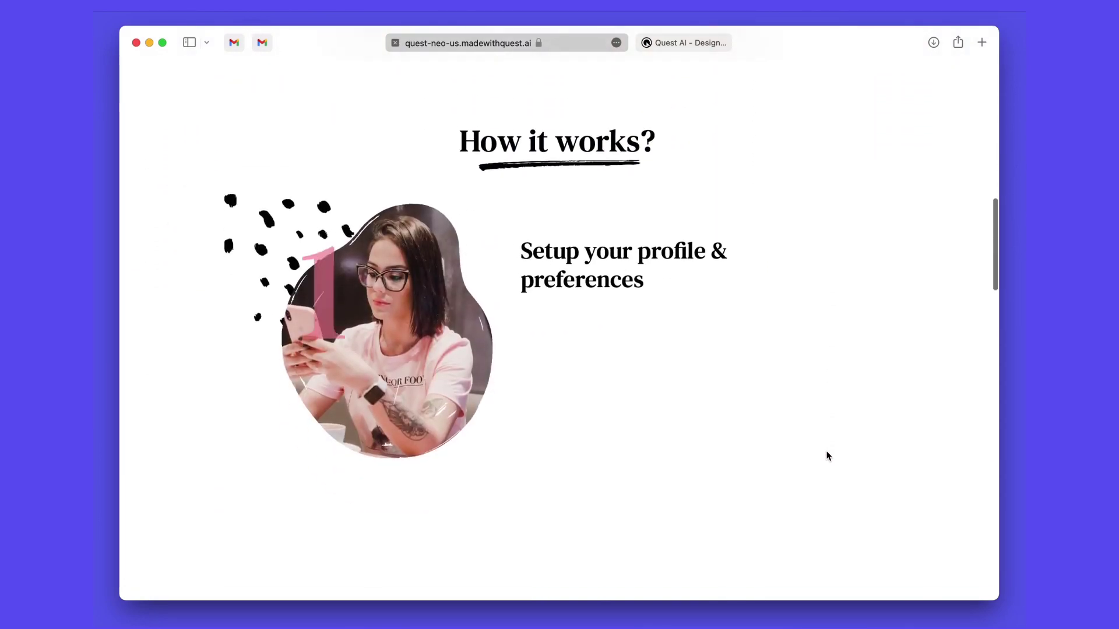
pyautogui.scroll(-5, 827, 456)
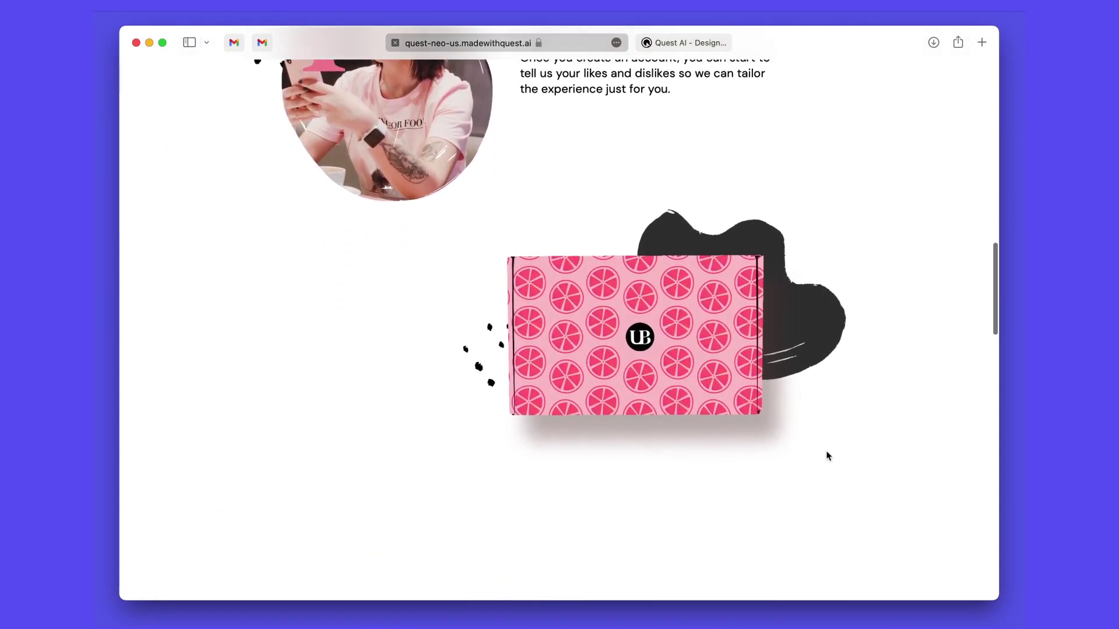
pyautogui.scroll(-5, 828, 455)
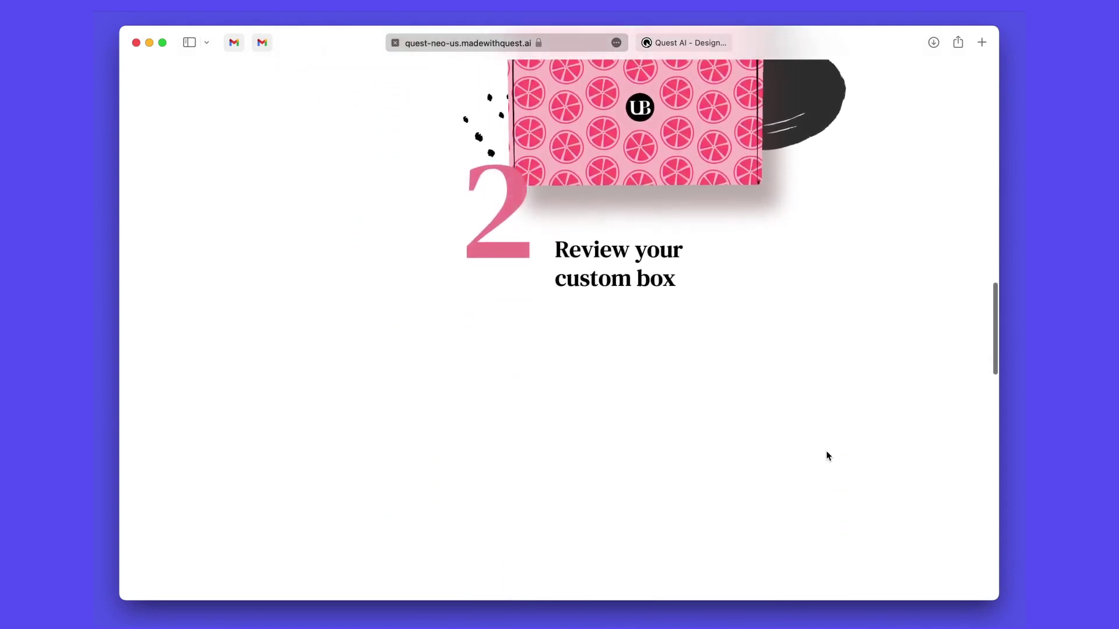
pyautogui.scroll(-5, 828, 455)
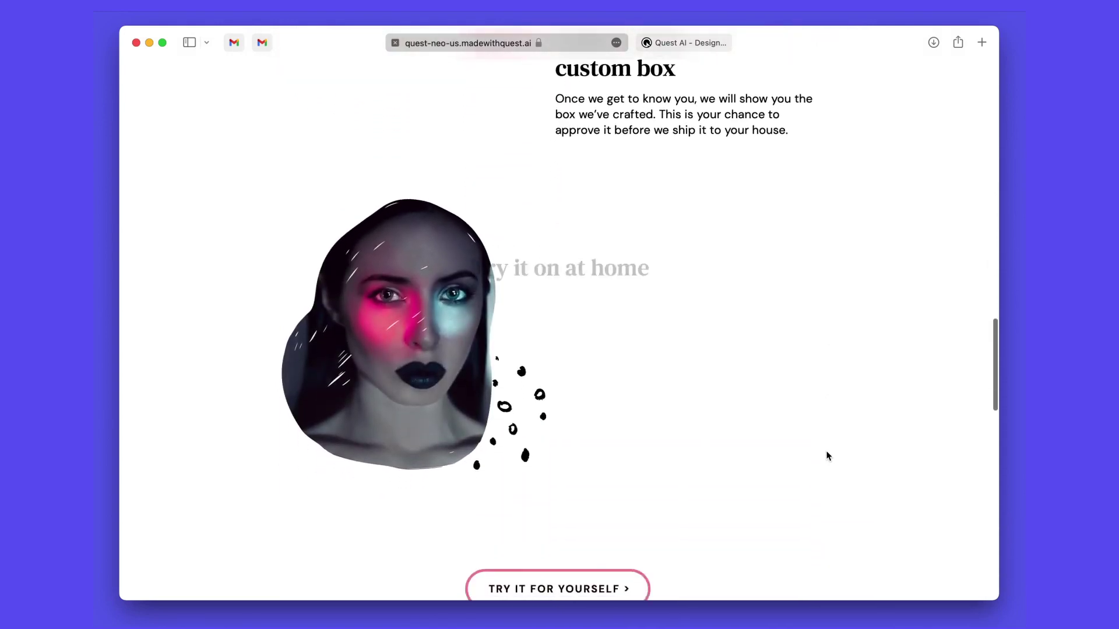
pyautogui.scroll(-2, 828, 456)
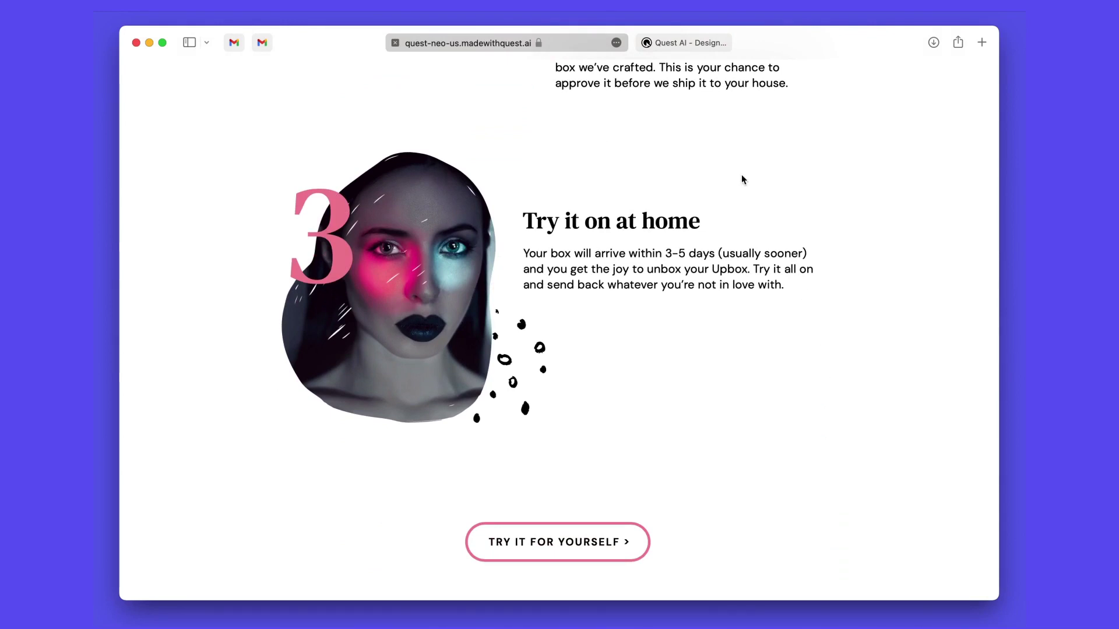
# Step: Switch to the Quest AI editor and look over the Scroll Trigger Demo page's pricing and "How it works?" sections
pyautogui.click(687, 43)
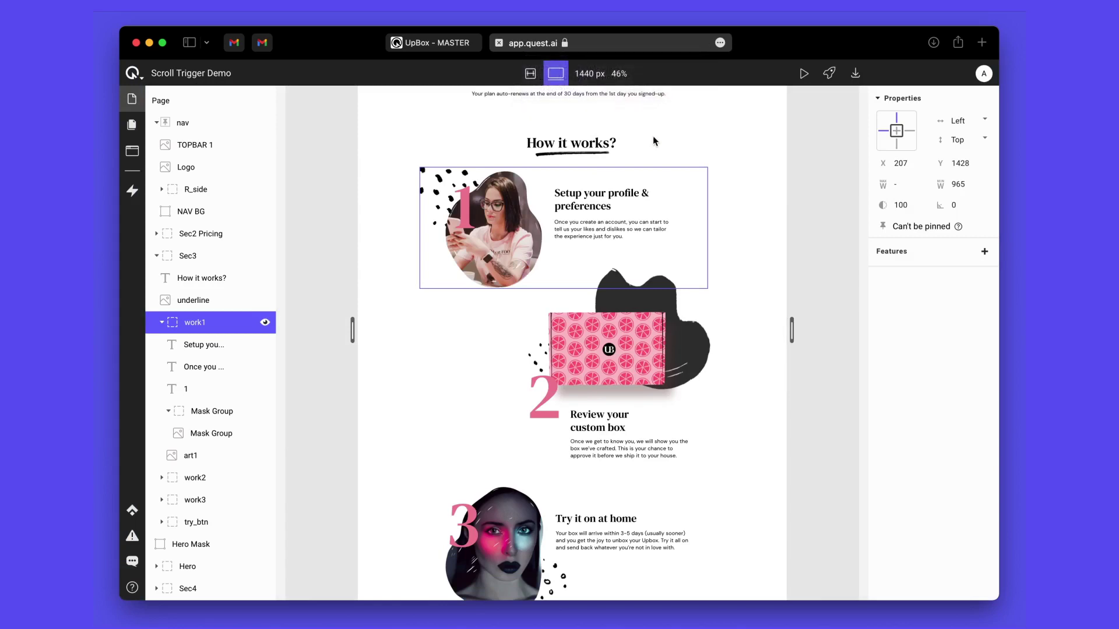
pyautogui.scroll(5, 652, 135)
pyautogui.scroll(2, 653, 141)
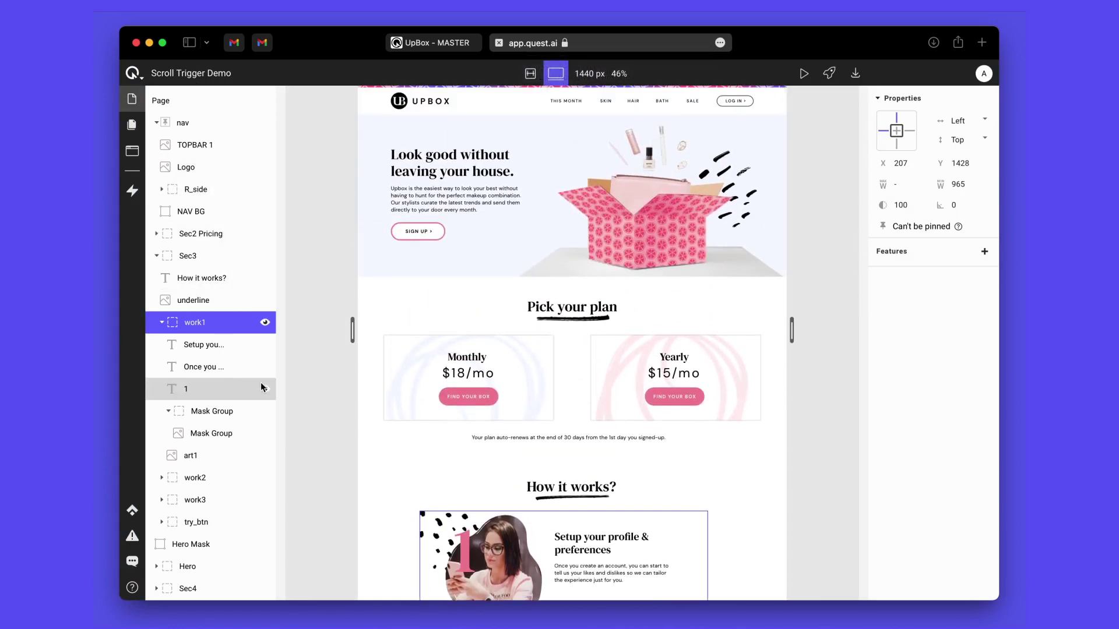
pyautogui.scroll(-1, 404, 423)
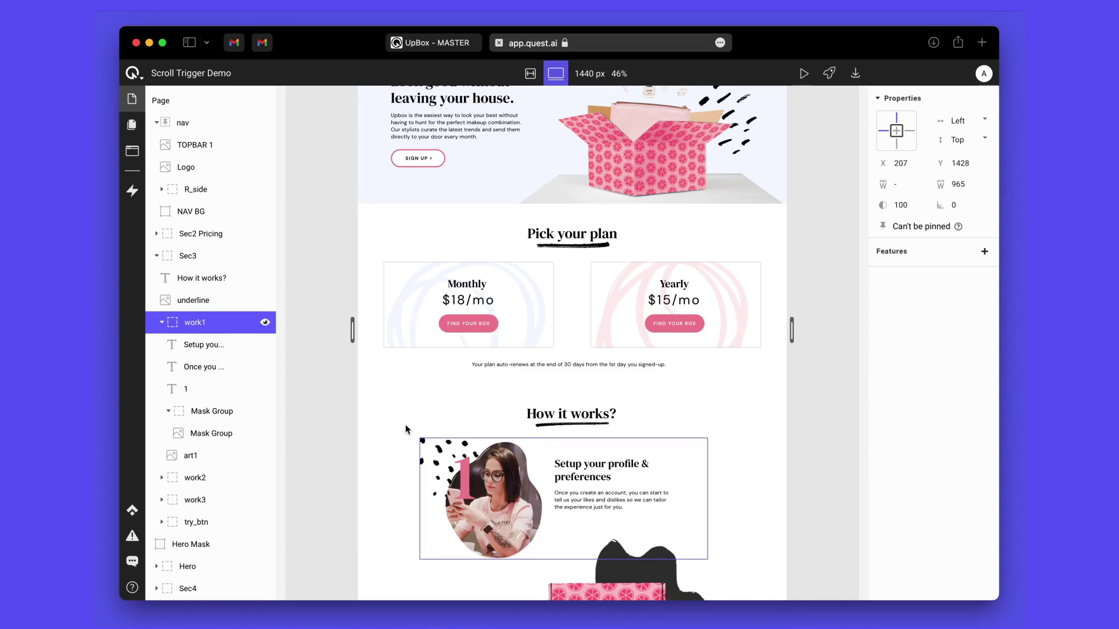
pyautogui.doubleClick(523, 514)
pyautogui.scroll(-4, 524, 514)
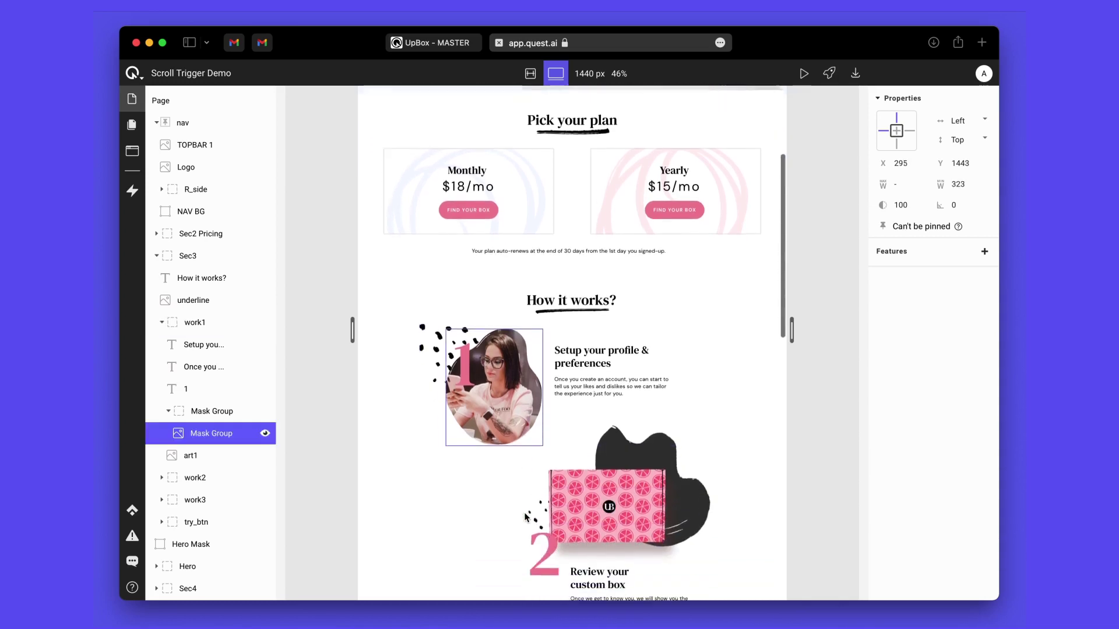
pyautogui.scroll(-3, 524, 513)
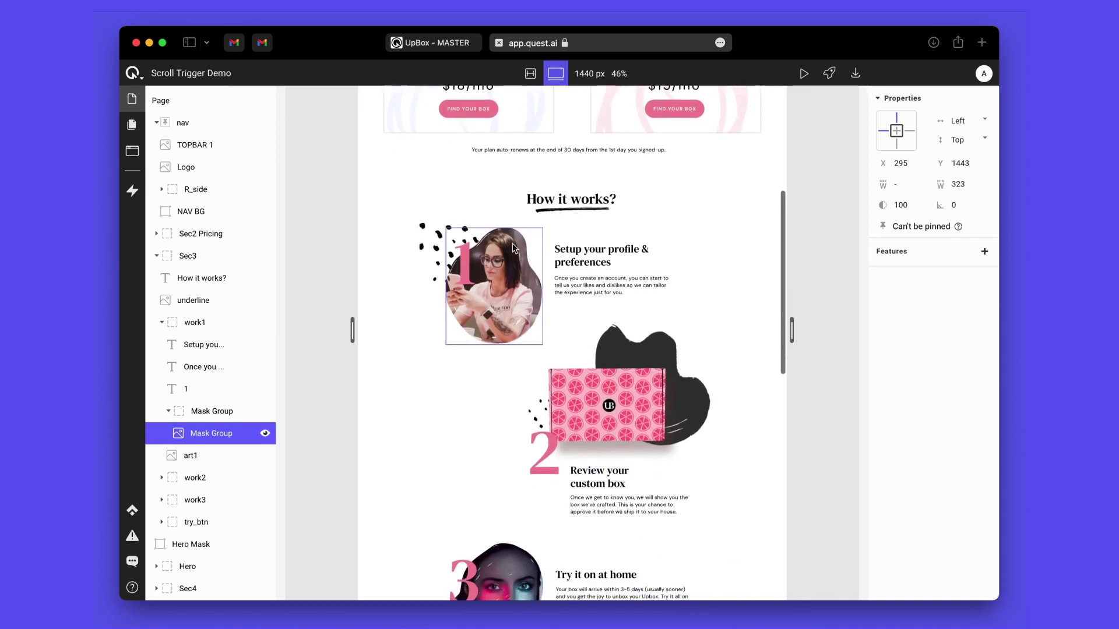
# Step: Add a Scroll Trigger to the work1 group with a Fade In animate-in effect targeting itself
pyautogui.click(236, 328)
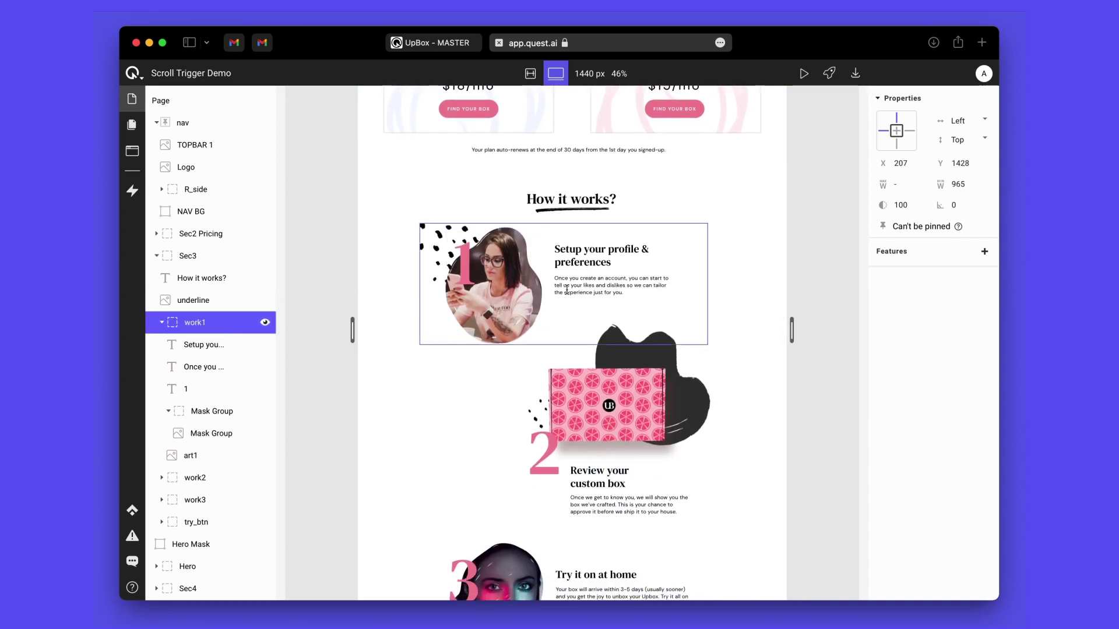
pyautogui.click(985, 252)
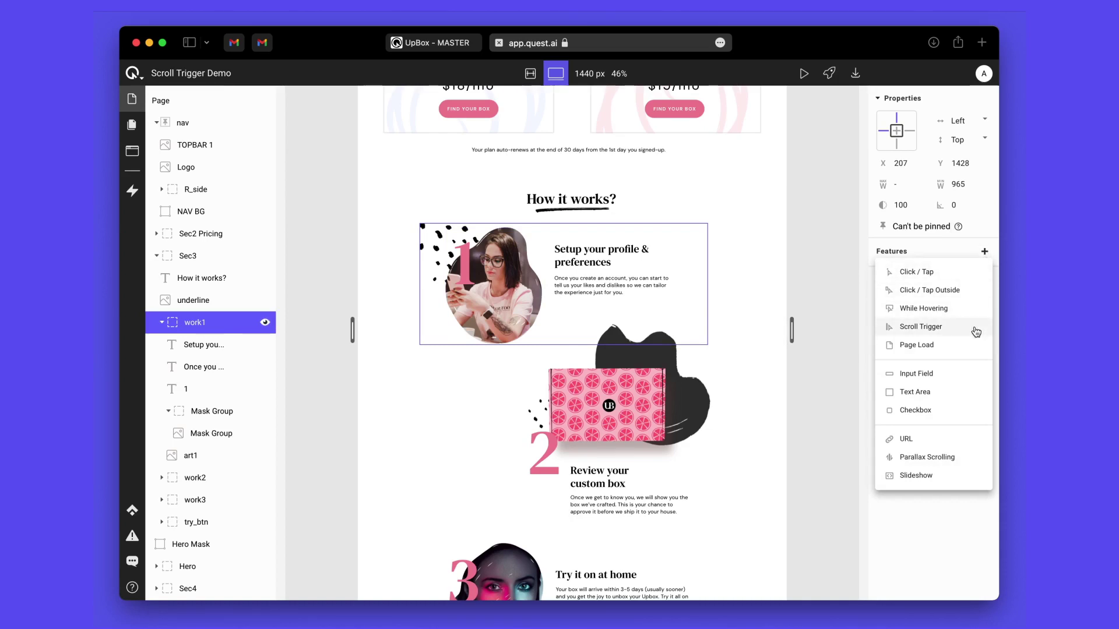
pyautogui.moveTo(976, 333)
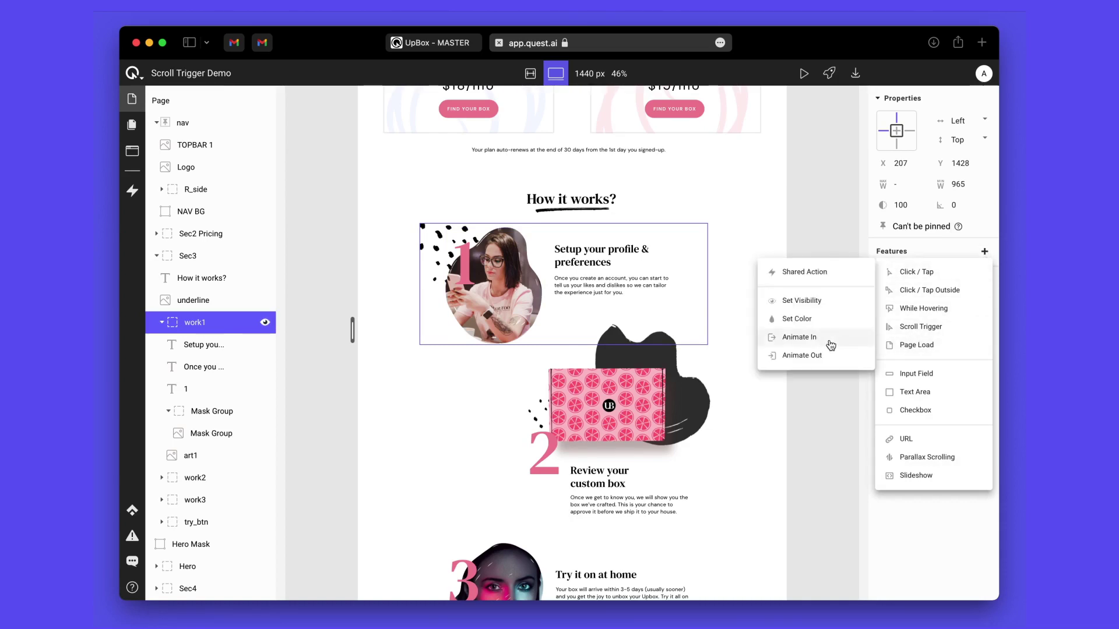
pyautogui.moveTo(825, 344)
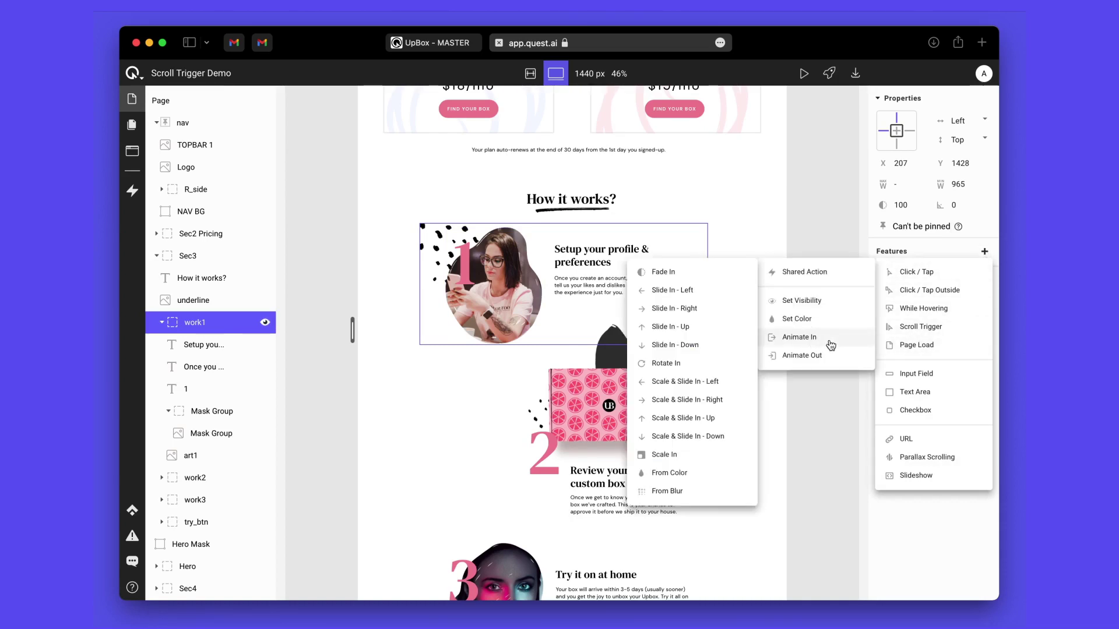
pyautogui.click(662, 272)
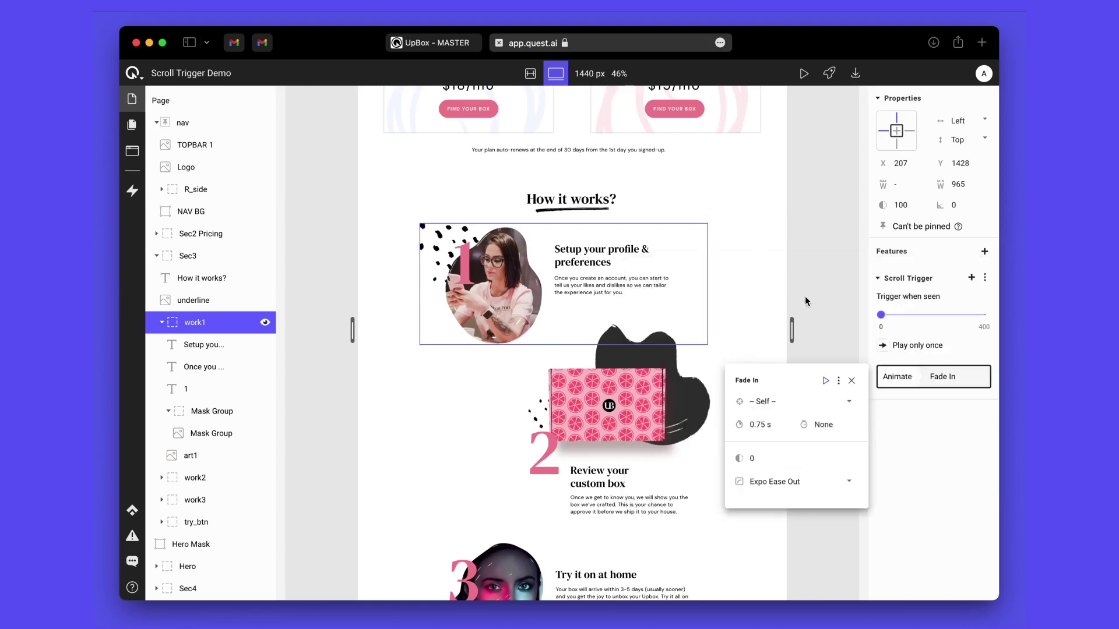
pyautogui.click(851, 380)
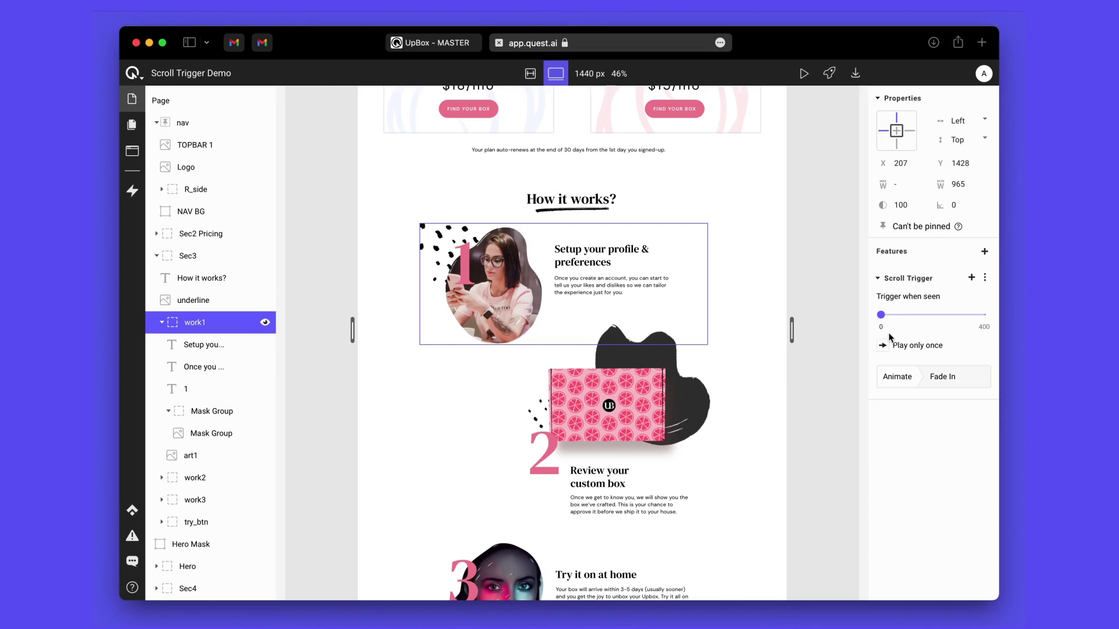
# Step: Set work1's Scroll Trigger to fire 200px after coming into view and to reset on hide
pyautogui.moveTo(881, 314); pyautogui.dragTo(932, 318)
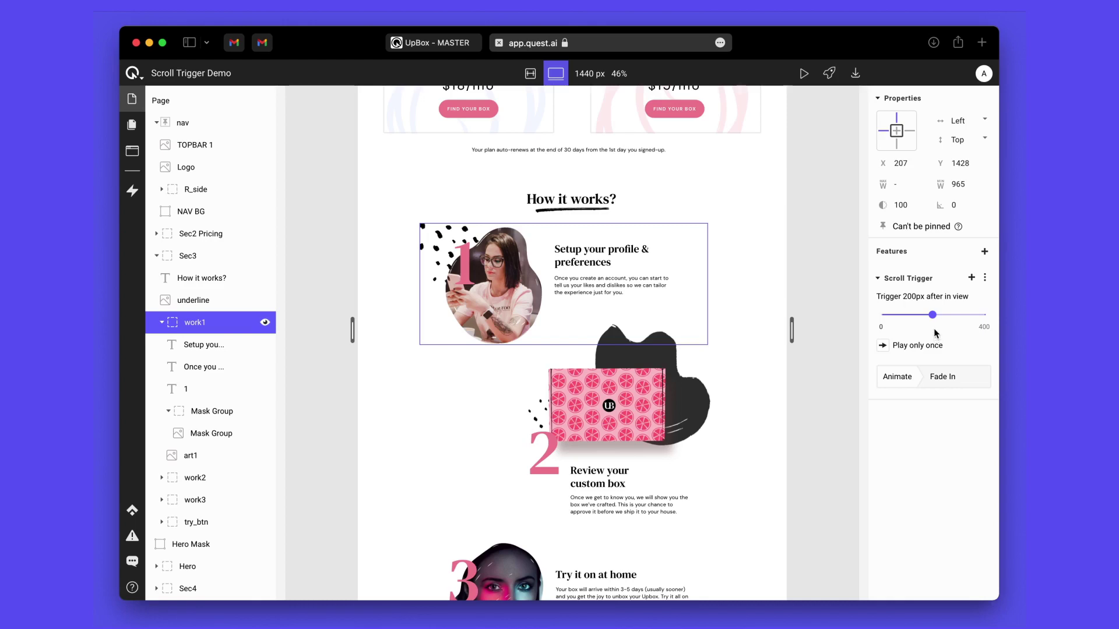
pyautogui.click(883, 347)
# Step: Preview the page, check work1's scroll-triggered fade in the "How it works?" section, and close the preview
pyautogui.click(805, 70)
pyautogui.scroll(-10, 850, 401)
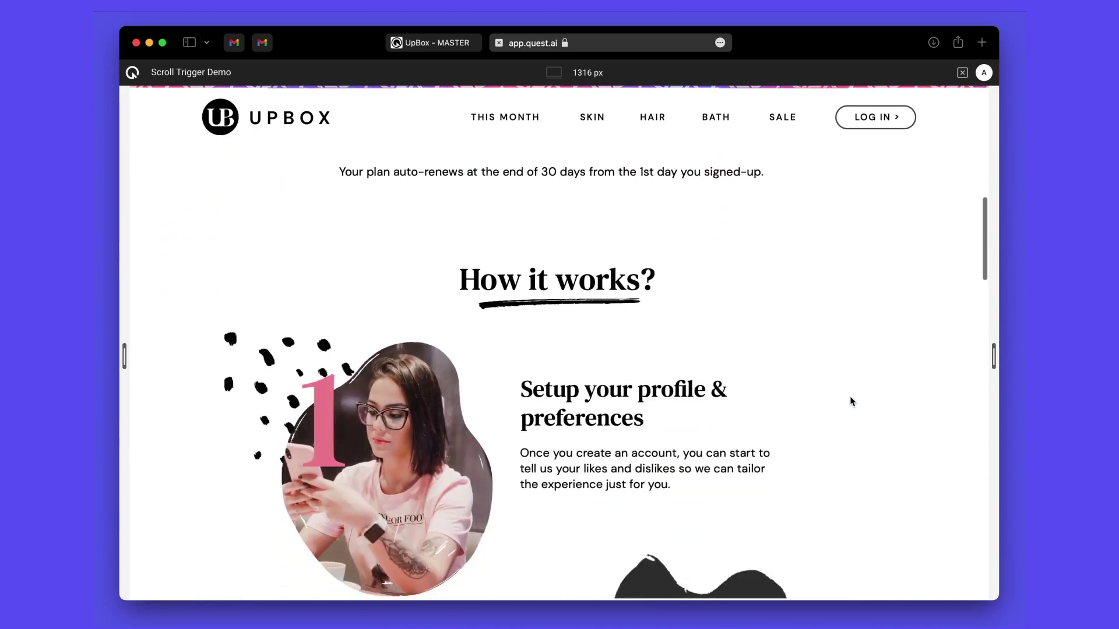
pyautogui.scroll(-2, 850, 401)
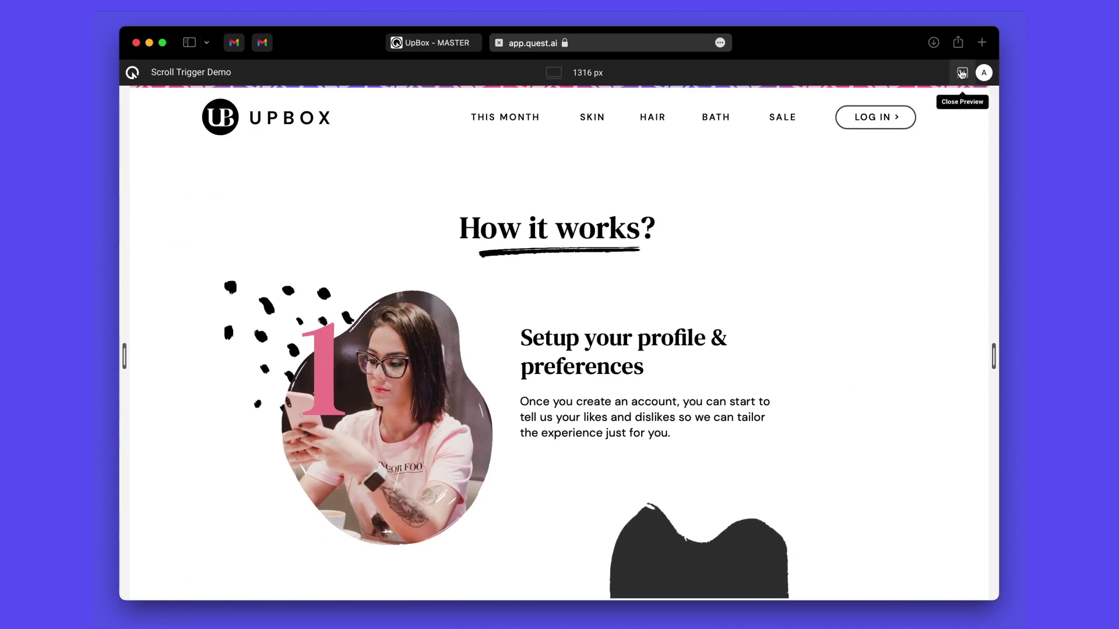
pyautogui.click(962, 74)
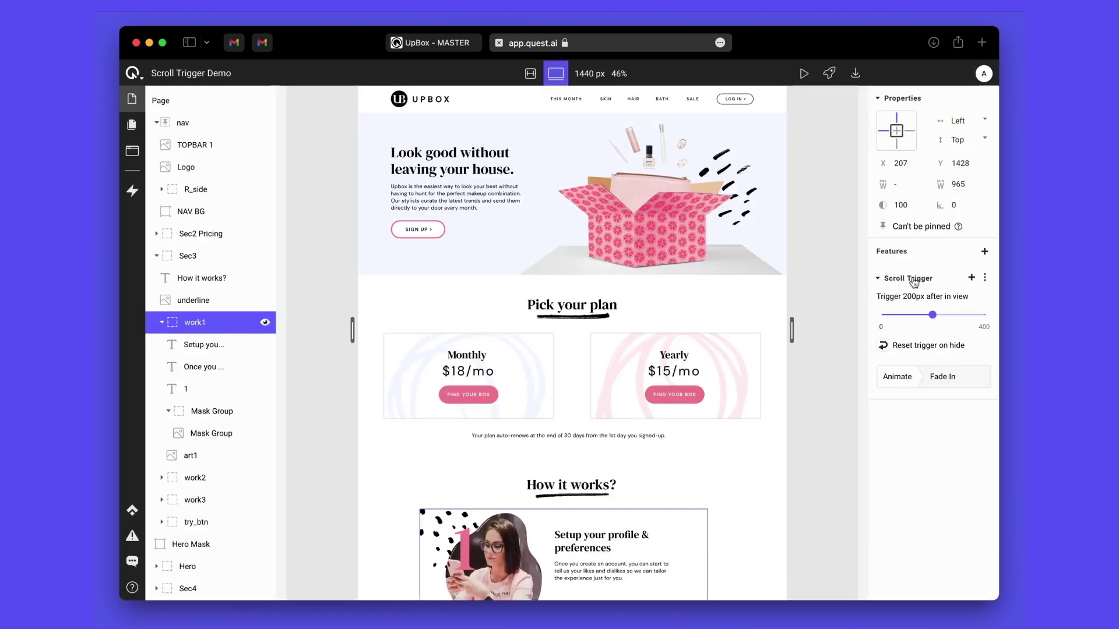
# Step: Review the available ease options in the settings of work1's Fade In animation
pyautogui.click(917, 378)
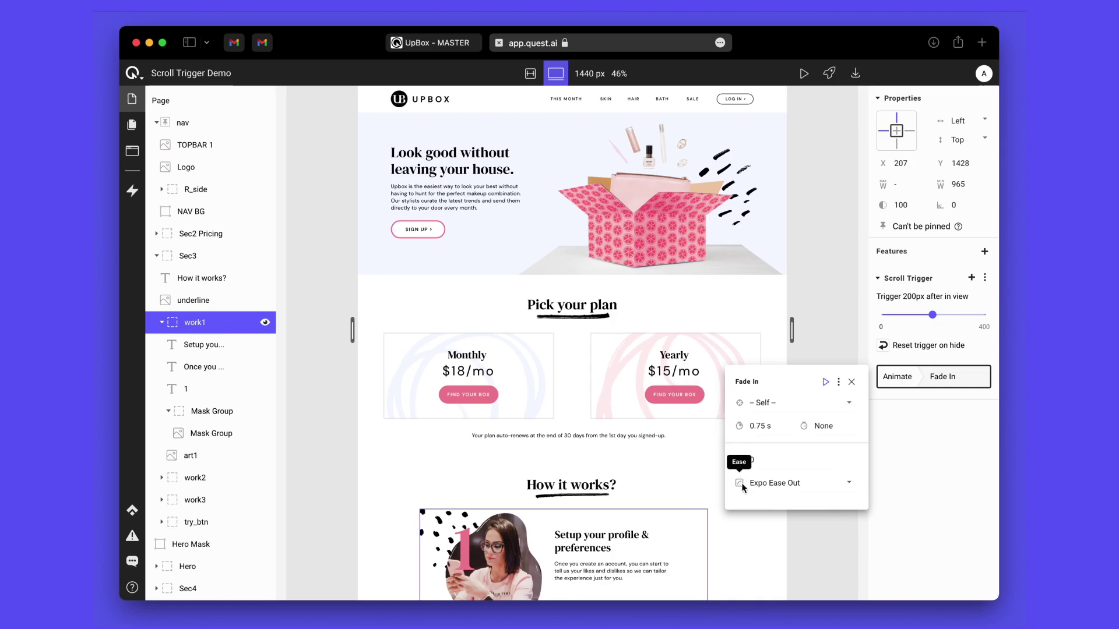
pyautogui.click(849, 483)
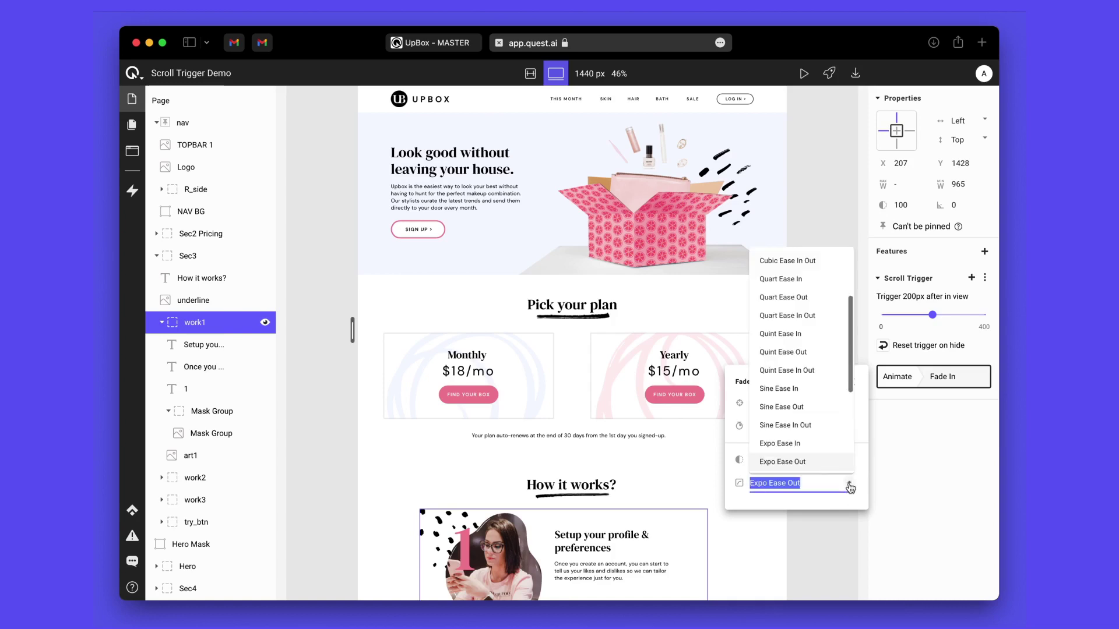
pyautogui.scroll(-3, 834, 435)
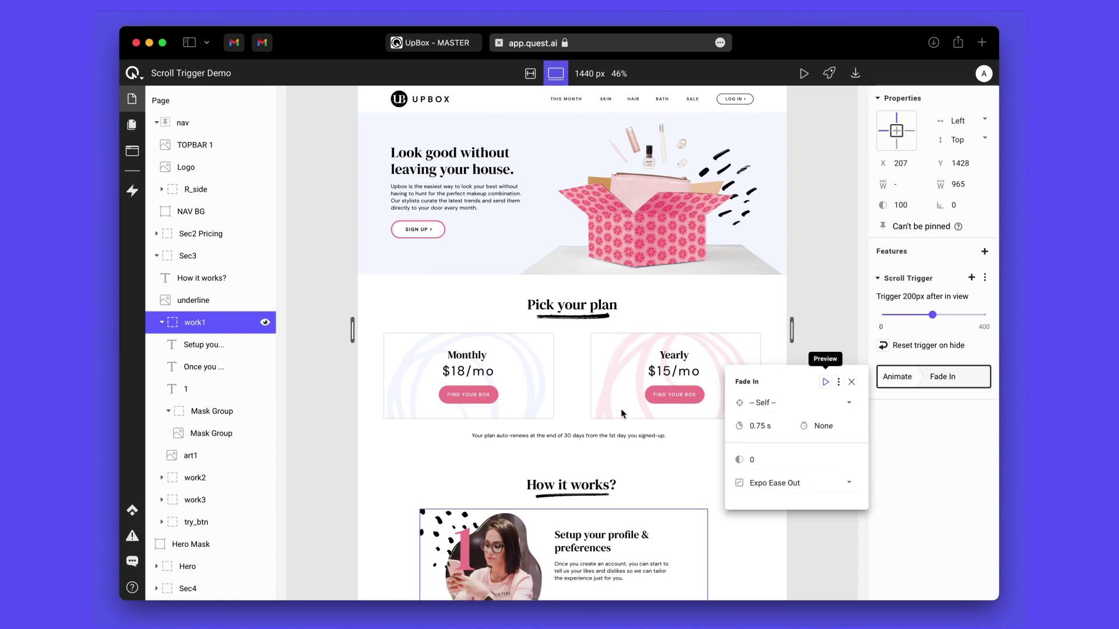
pyautogui.click(851, 383)
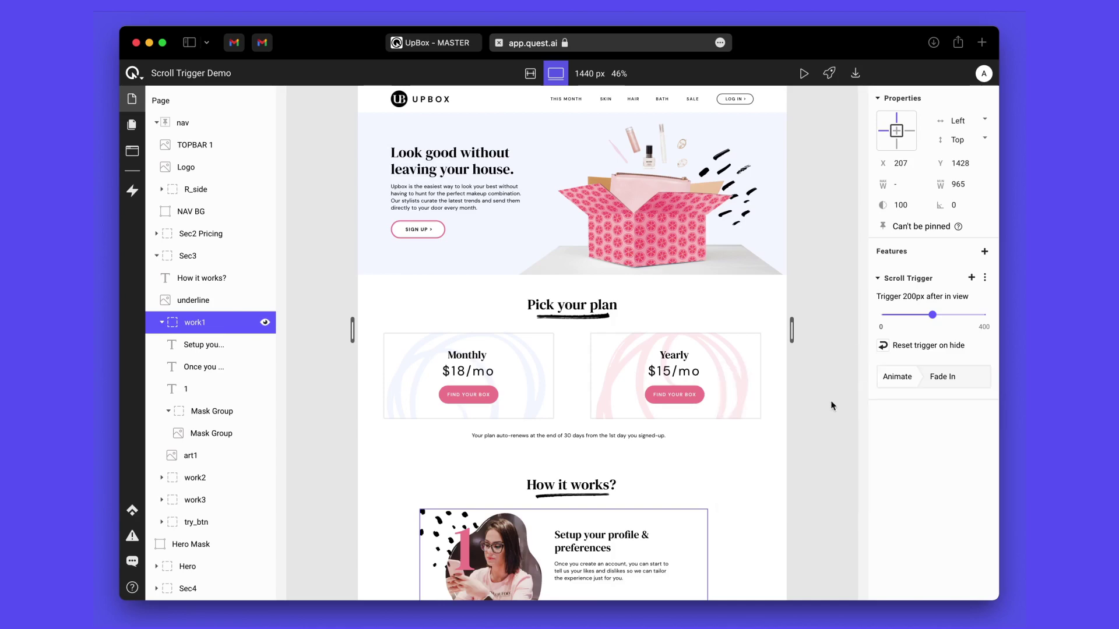
# Step: Preview work1's Fade In animation on the canvas and close its settings
pyautogui.scroll(-5, 721, 497)
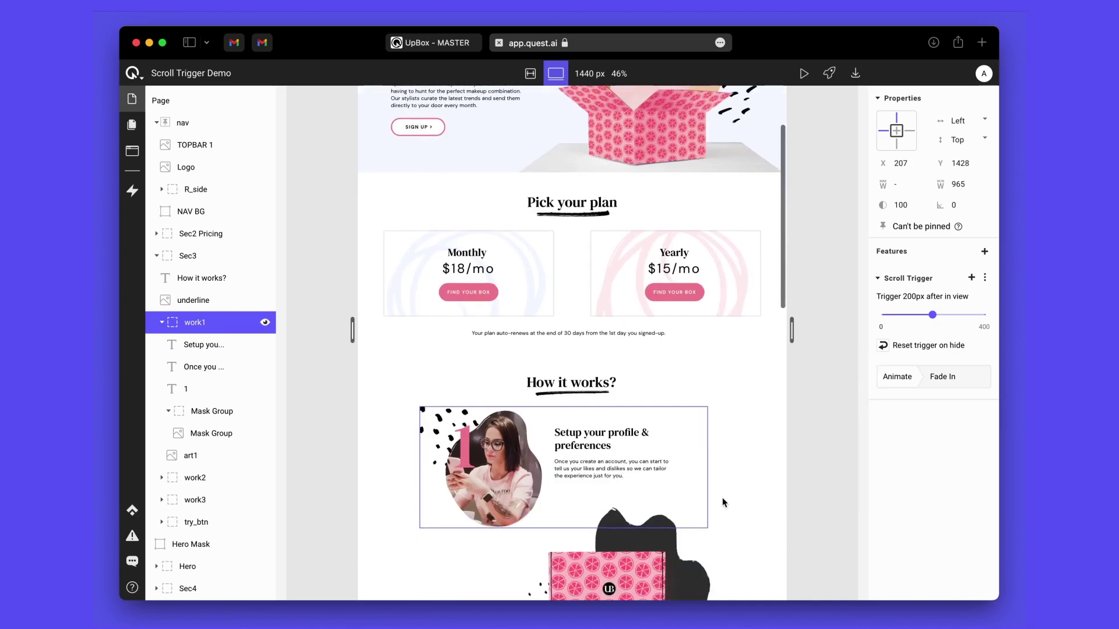
pyautogui.click(954, 381)
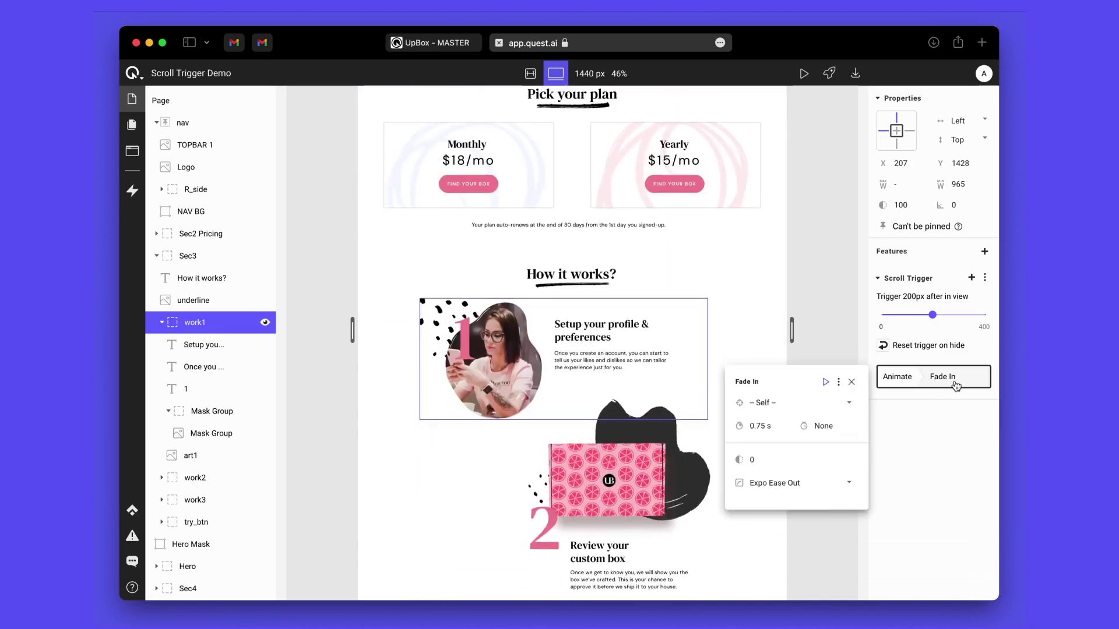
pyautogui.click(825, 383)
pyautogui.click(852, 384)
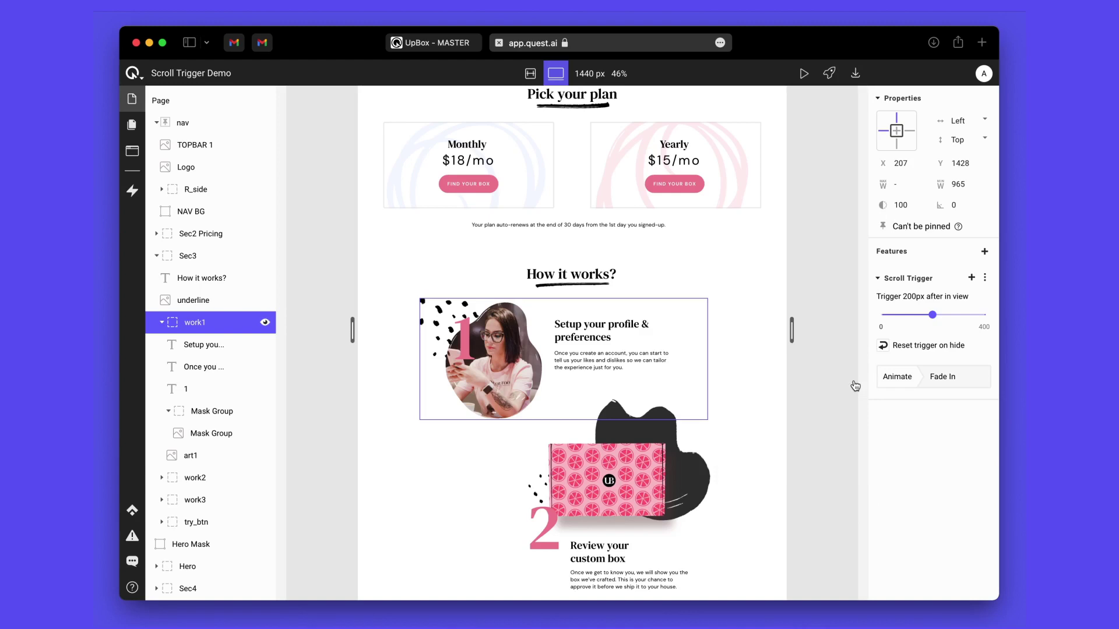
# Step: Add a Scroll Trigger with a Slide In - Left animation to the "Setup your profile & preferences" heading and preview the animation
pyautogui.click(615, 326)
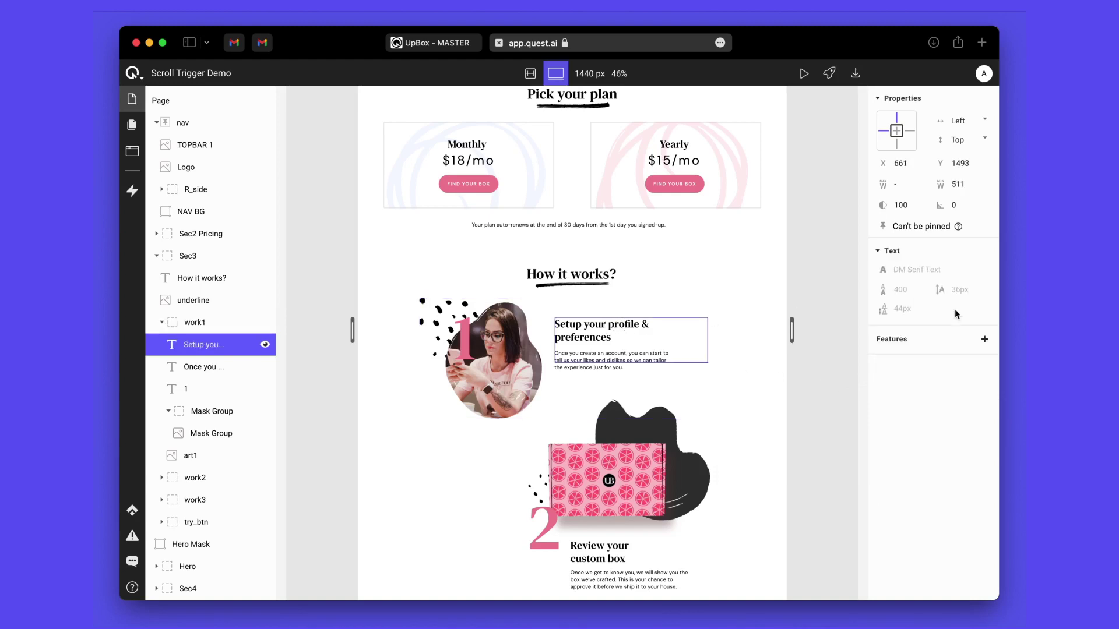
pyautogui.click(985, 339)
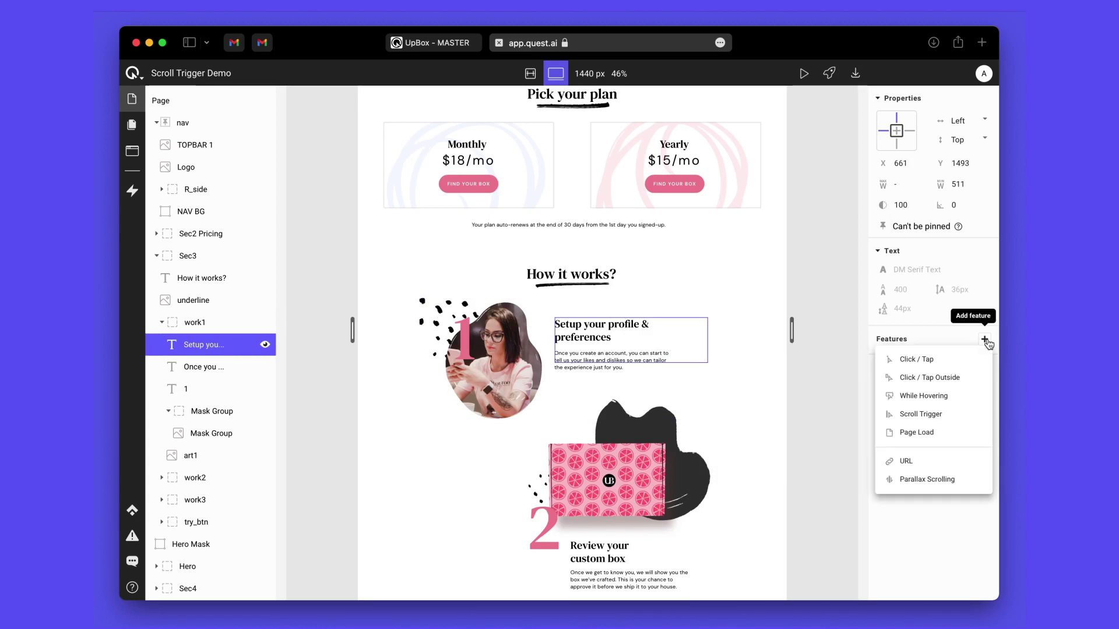
pyautogui.click(955, 419)
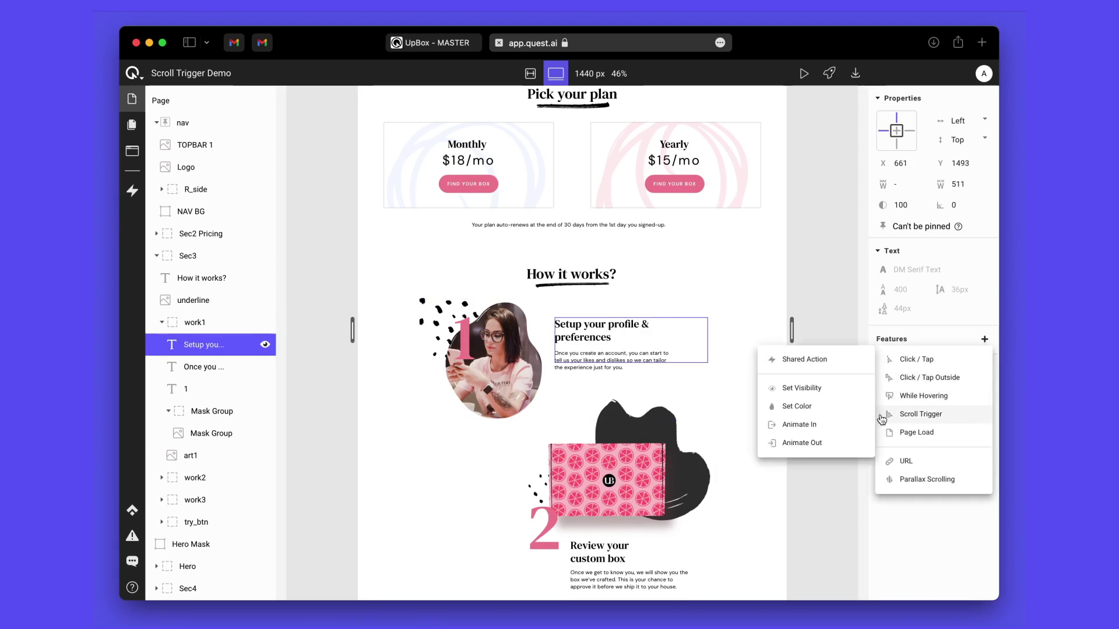
pyautogui.click(782, 424)
pyautogui.click(687, 373)
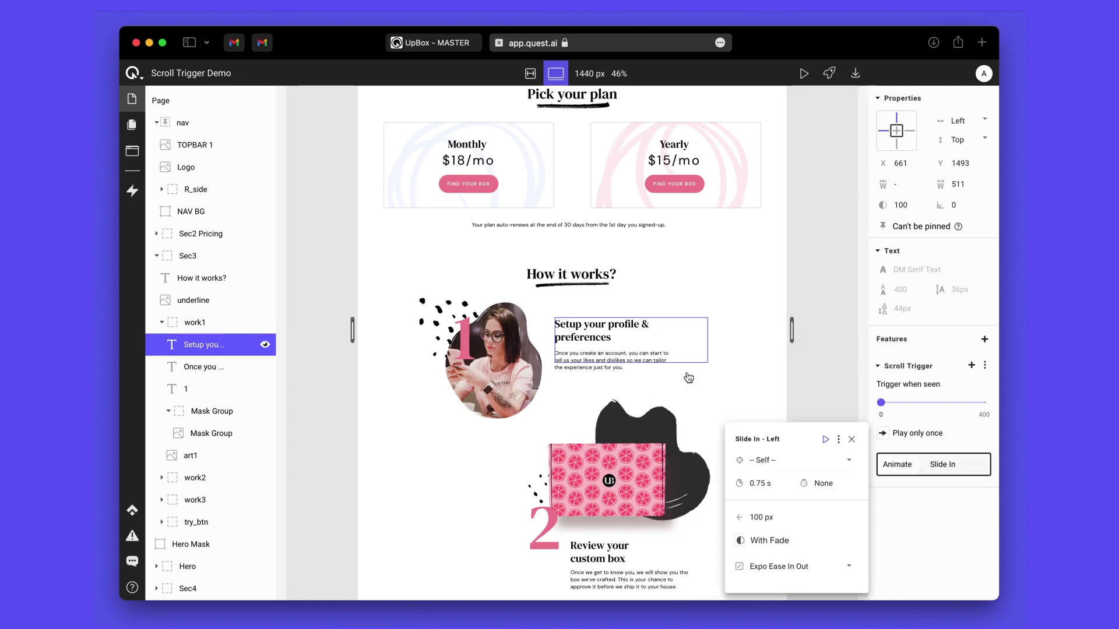
pyautogui.click(826, 440)
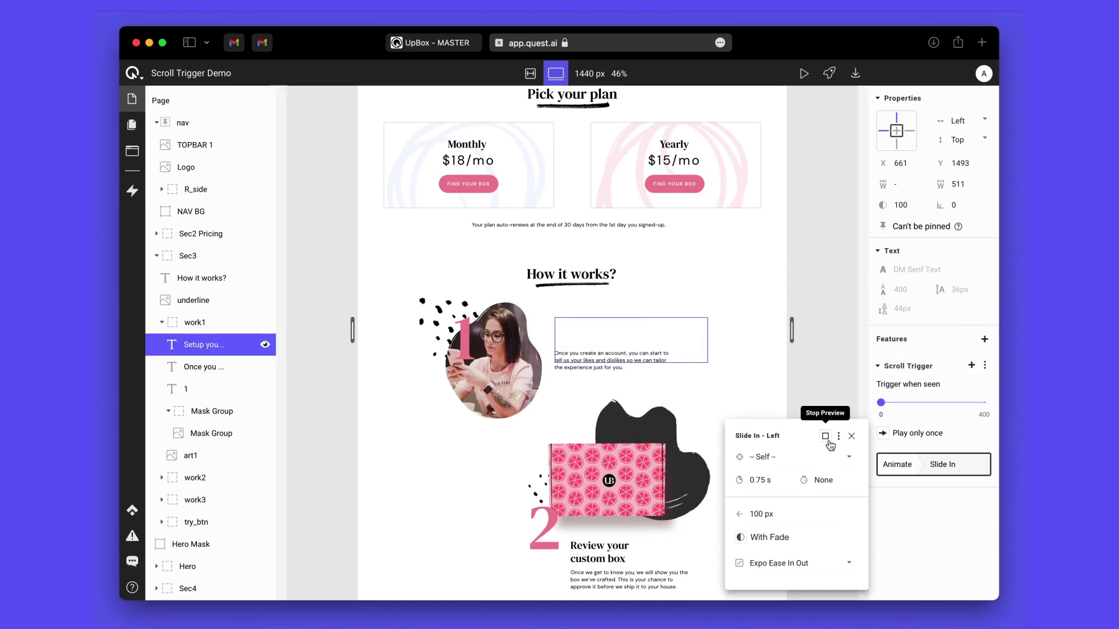
pyautogui.click(826, 437)
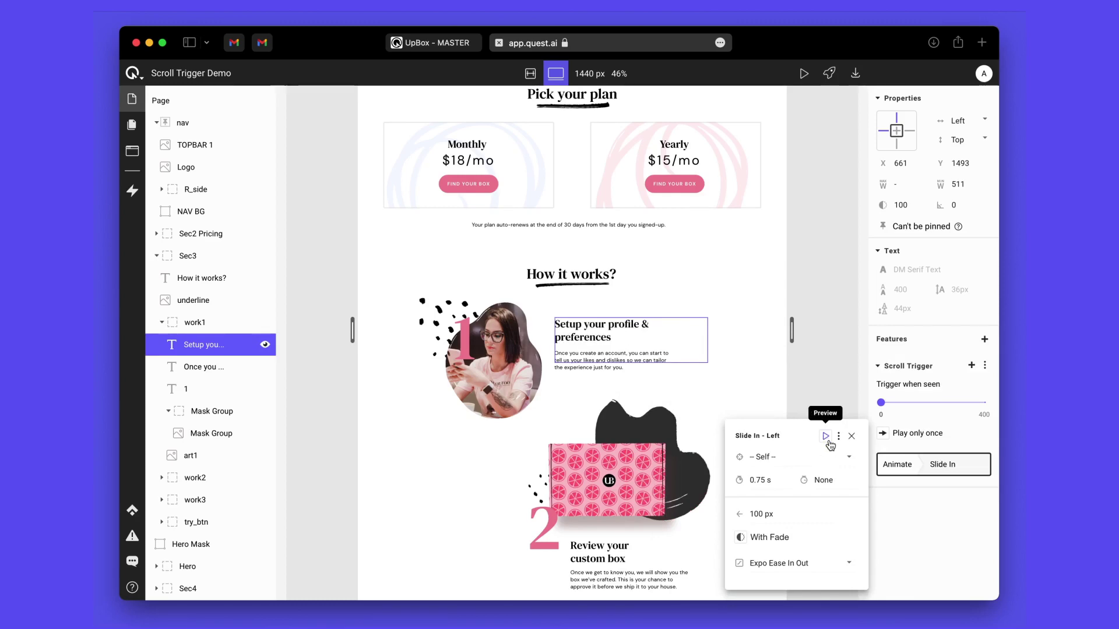